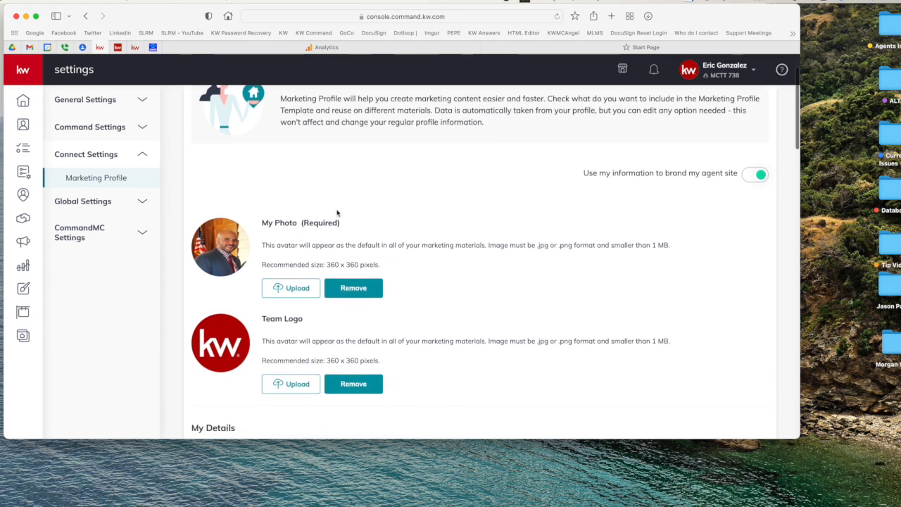
Step: Clear the Google Analytics Tracking ID in the Marketing Profile settings
scroll(338, 209, down, 1)
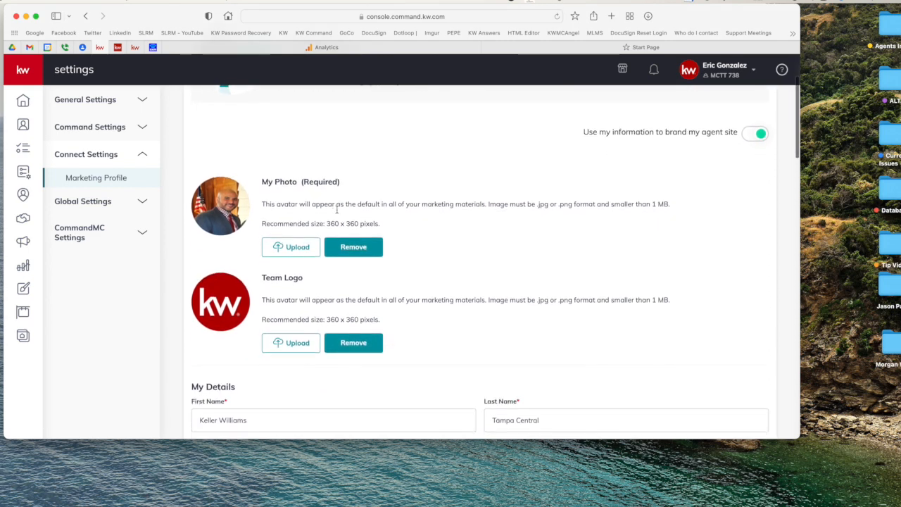
scroll(337, 213, down, 5)
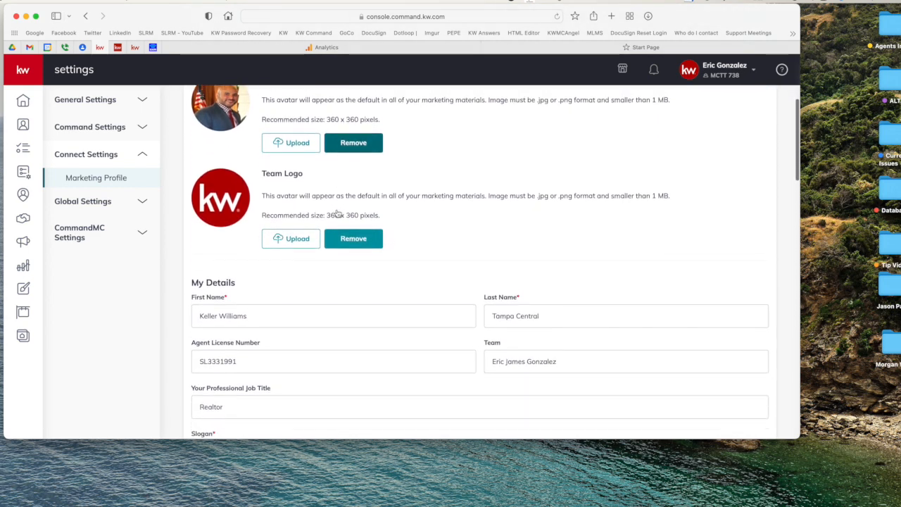
scroll(337, 213, down, 20)
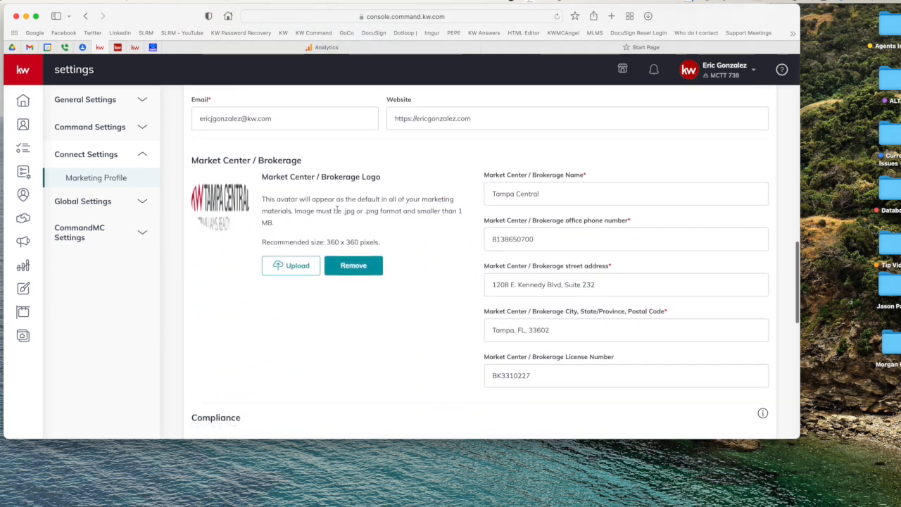
scroll(337, 209, down, 4)
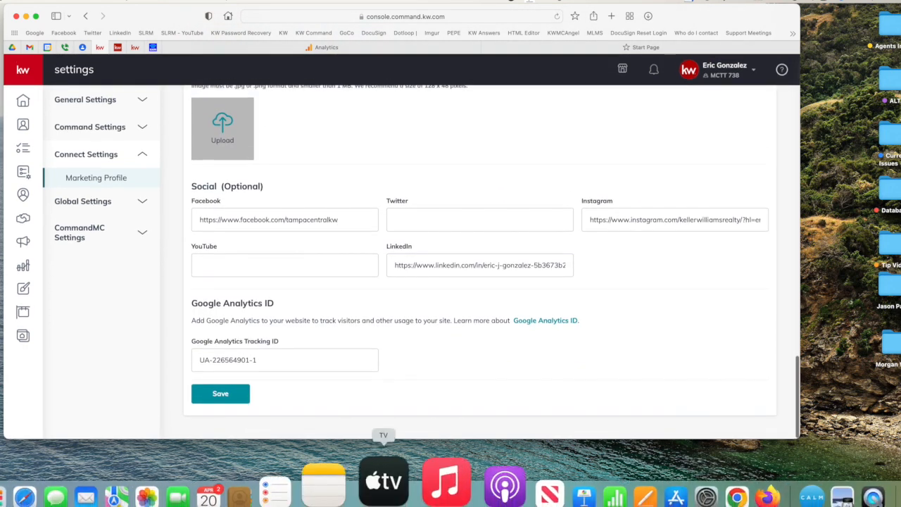
drag(283, 360, 177, 364)
key(BackSpace)
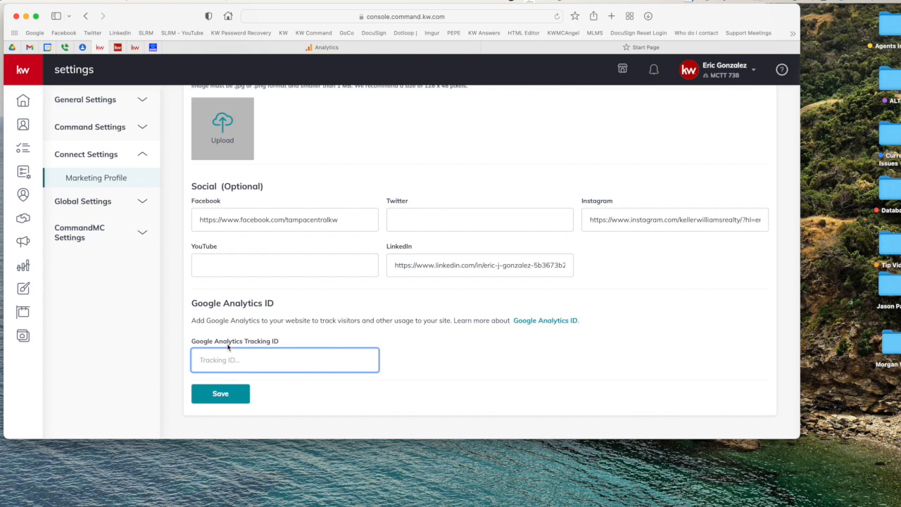
Step: Switch to Google Analytics and start a new account named Command Site 2
click(351, 48)
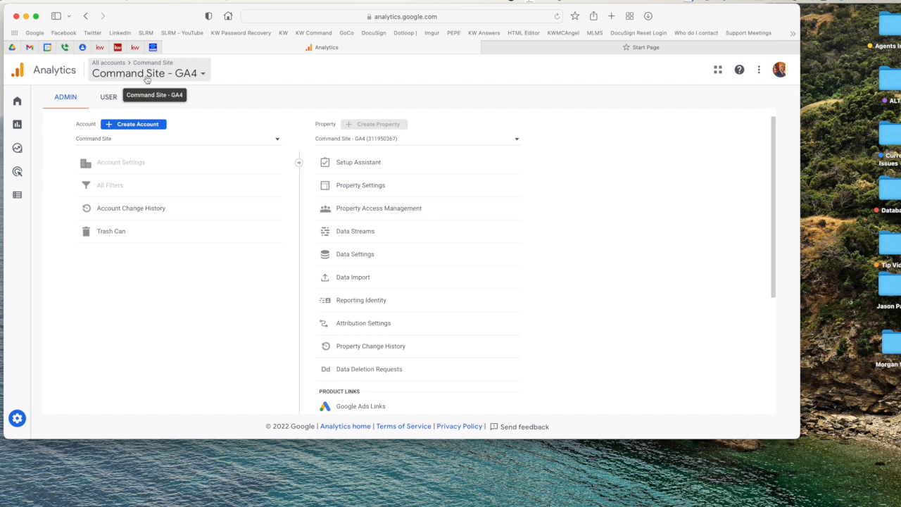
click(137, 126)
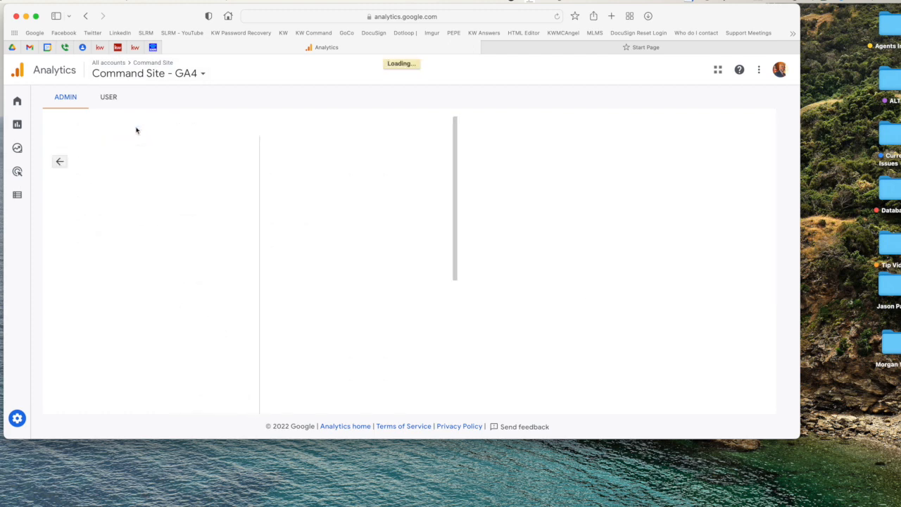
click(167, 224)
text(Command Site 2)
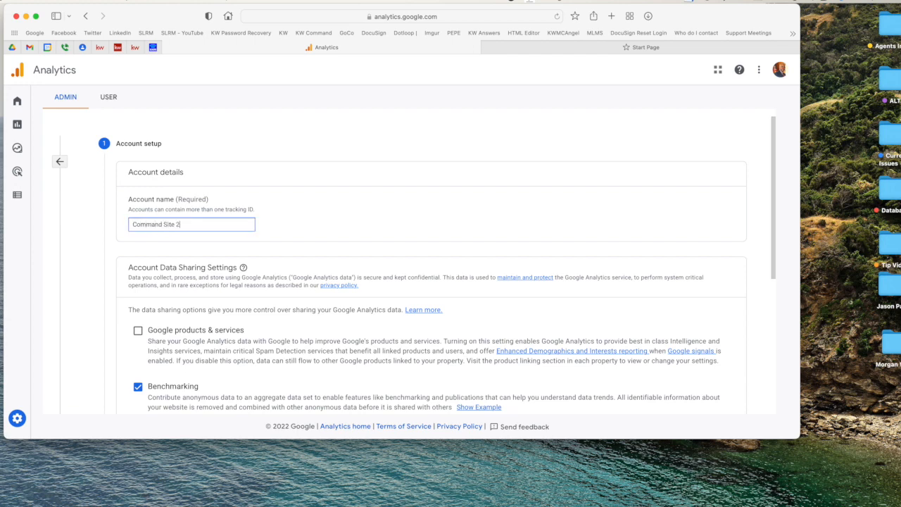
Step: Enable data sharing with Google products & services for the new account and proceed to the property setup
scroll(224, 259, down, 2)
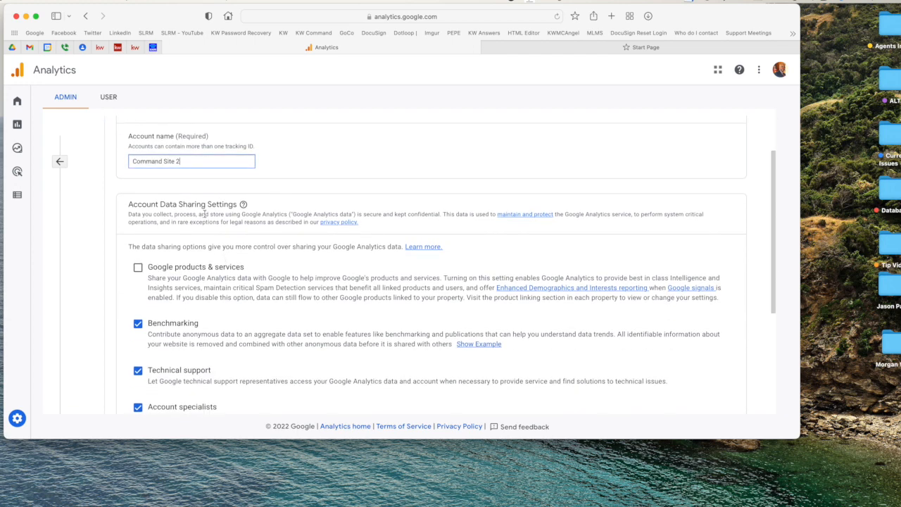
scroll(203, 215, down, 2)
click(138, 216)
scroll(148, 227, down, 2)
scroll(172, 245, down, 1)
scroll(192, 257, down, 2)
click(141, 326)
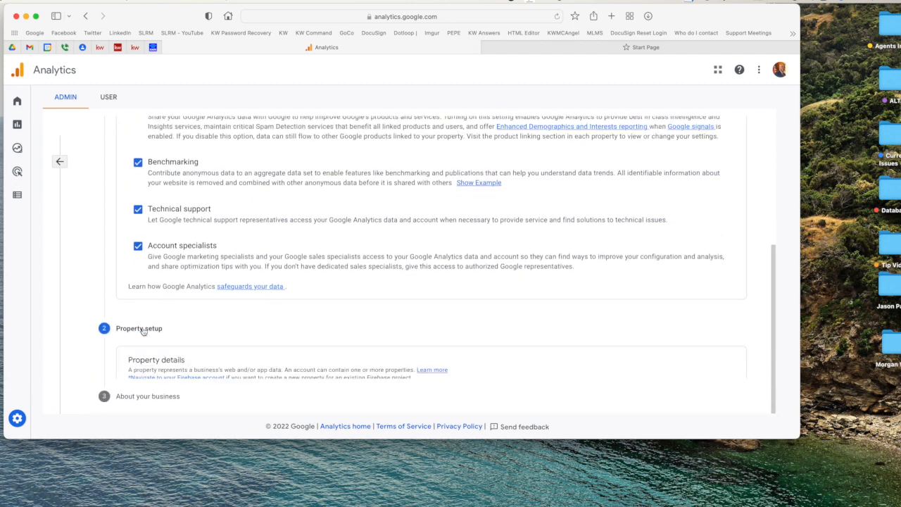
Step: Name the property Command Site 2 and turn on creation of a Universal Analytics property in the advanced options
click(185, 254)
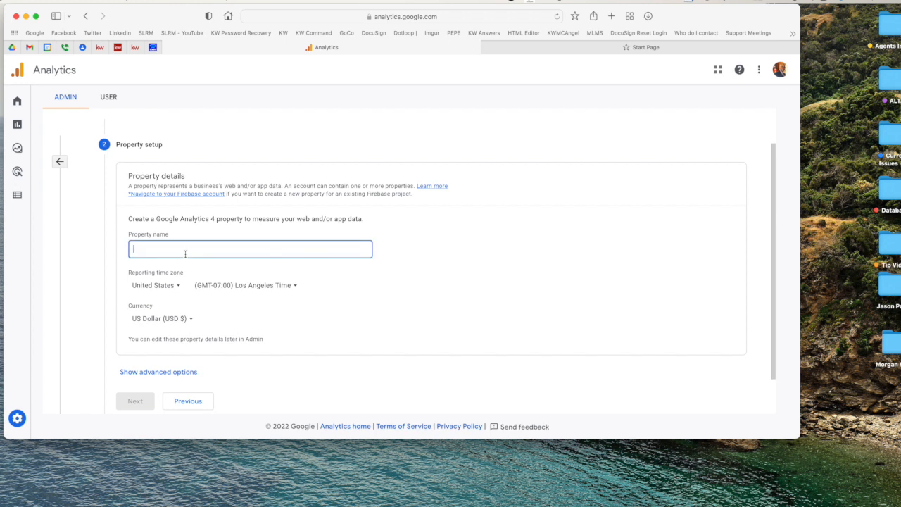
text(Command Site 2)
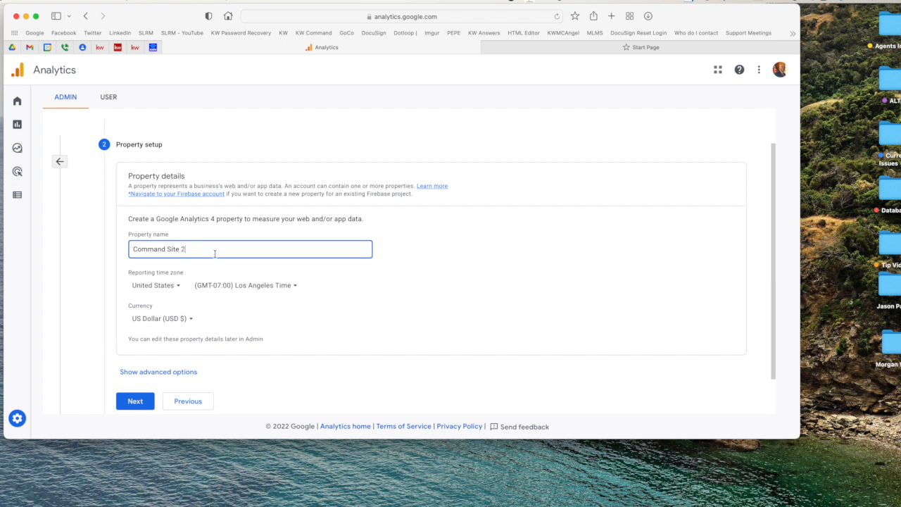
scroll(287, 296, down, 1)
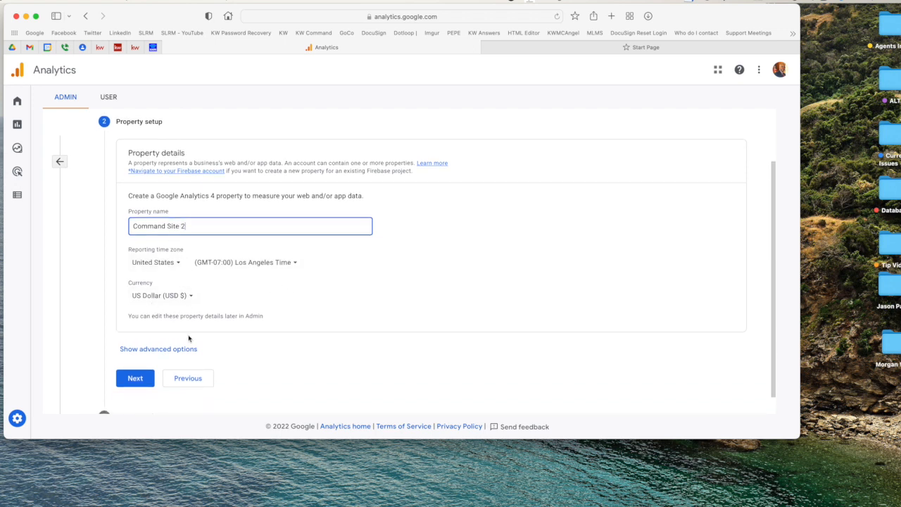
click(163, 352)
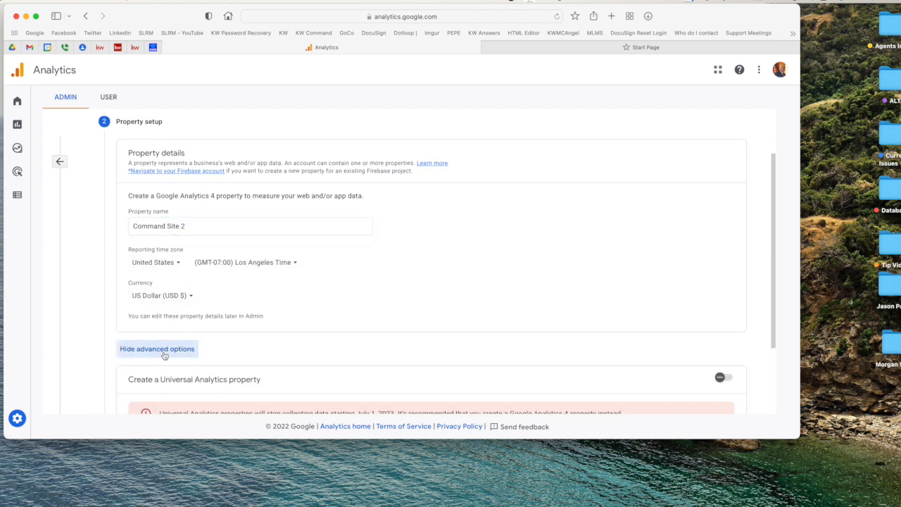
scroll(169, 353, down, 3)
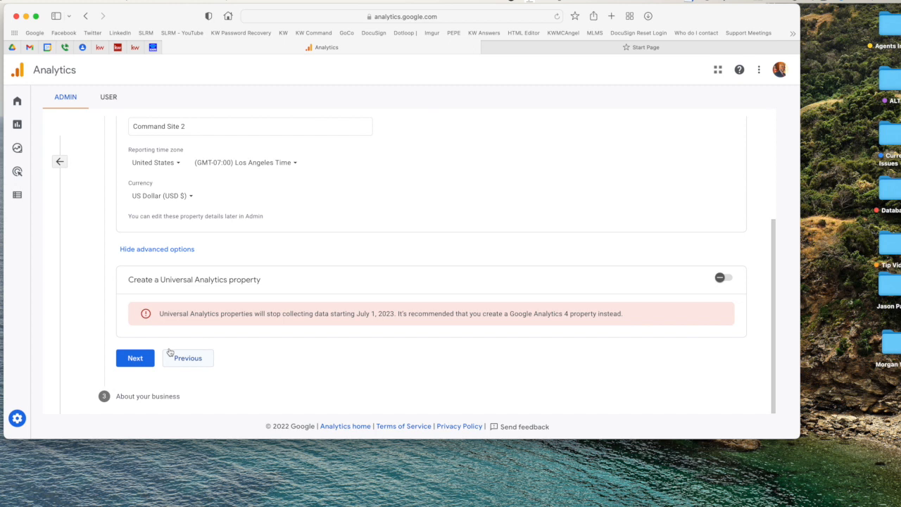
click(721, 278)
scroll(428, 293, down, 3)
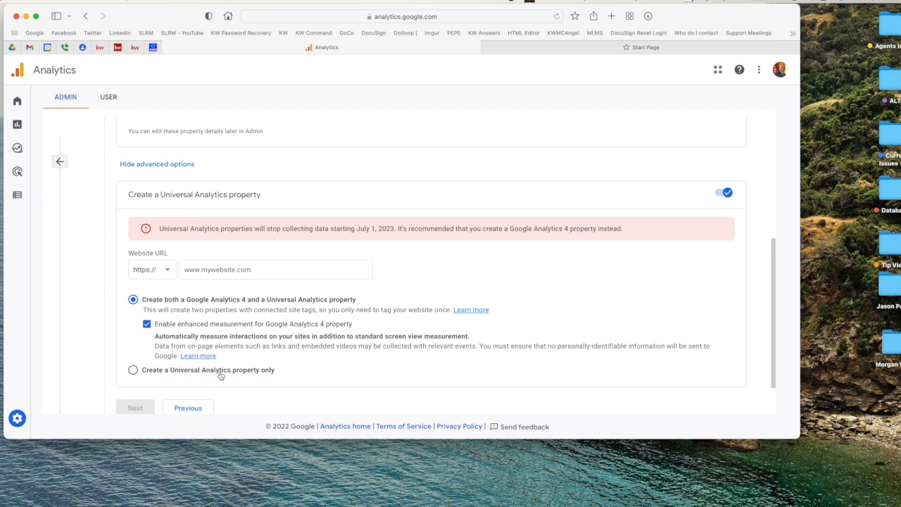
Step: Switch to KW Command, open the Agent Site Pages in a separate tab, and copy the configured agent site's link
click(243, 276)
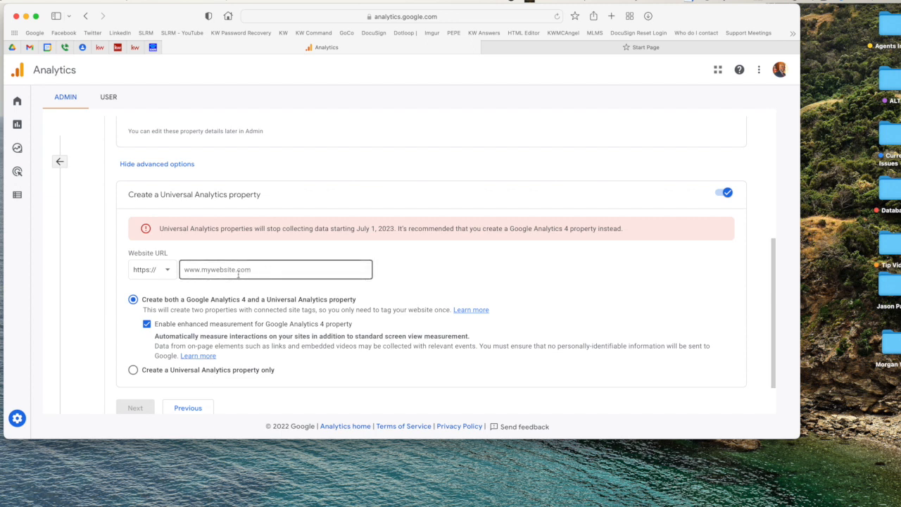
click(237, 273)
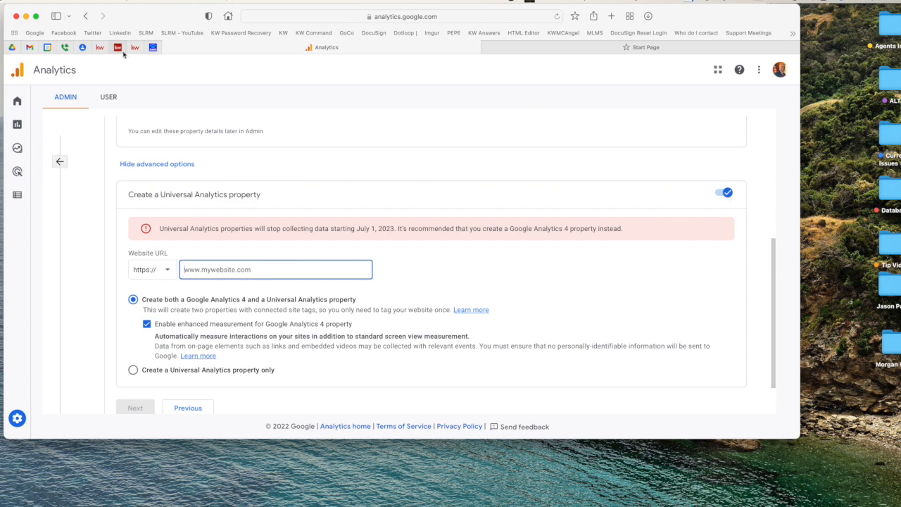
click(101, 49)
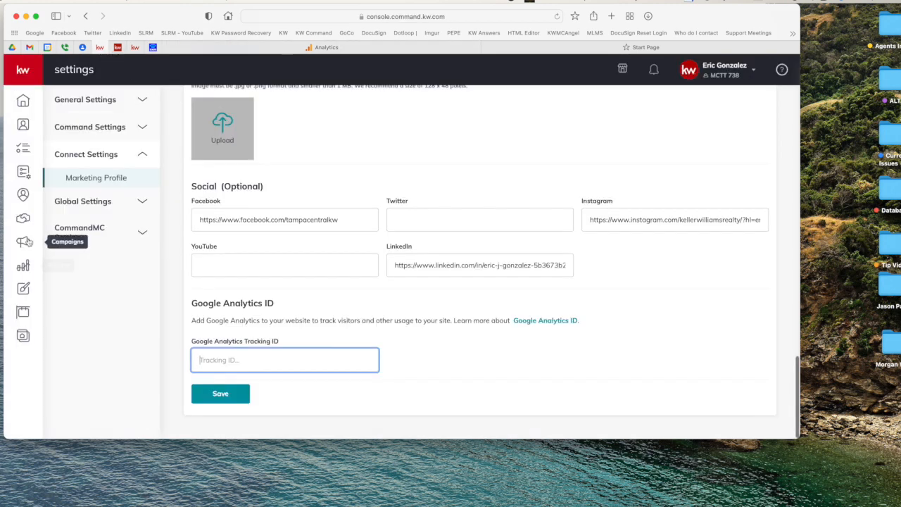
right_click(38, 338)
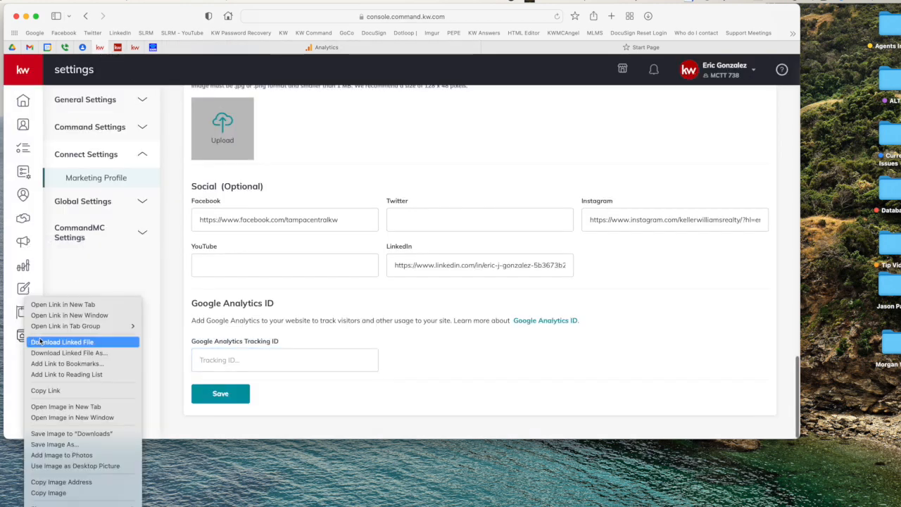
click(65, 305)
click(336, 49)
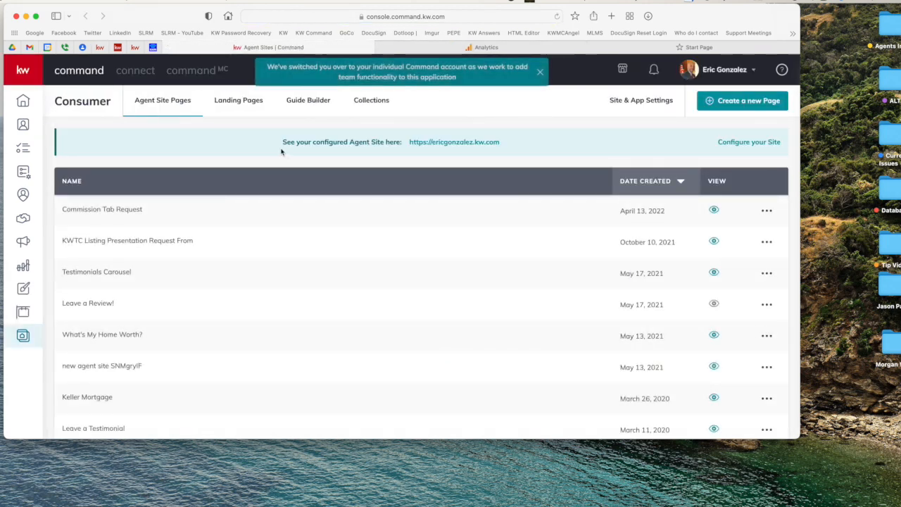
right_click(443, 149)
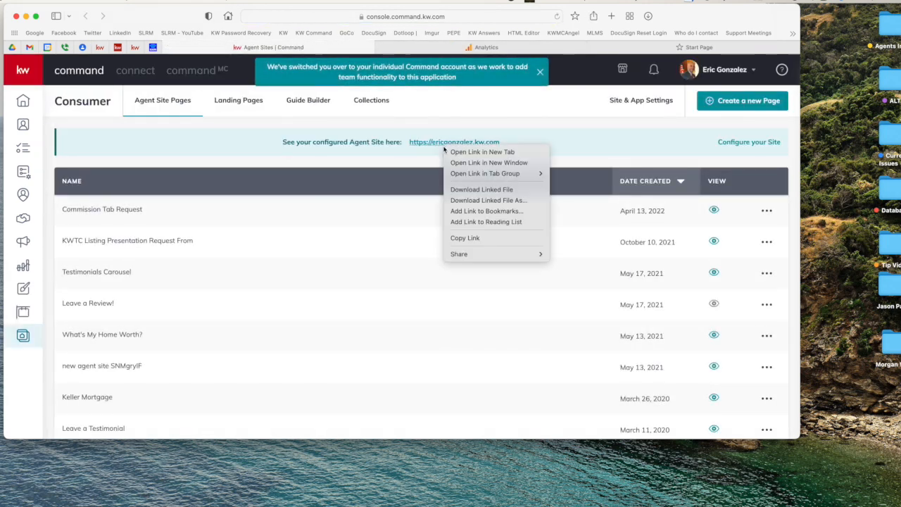
click(477, 238)
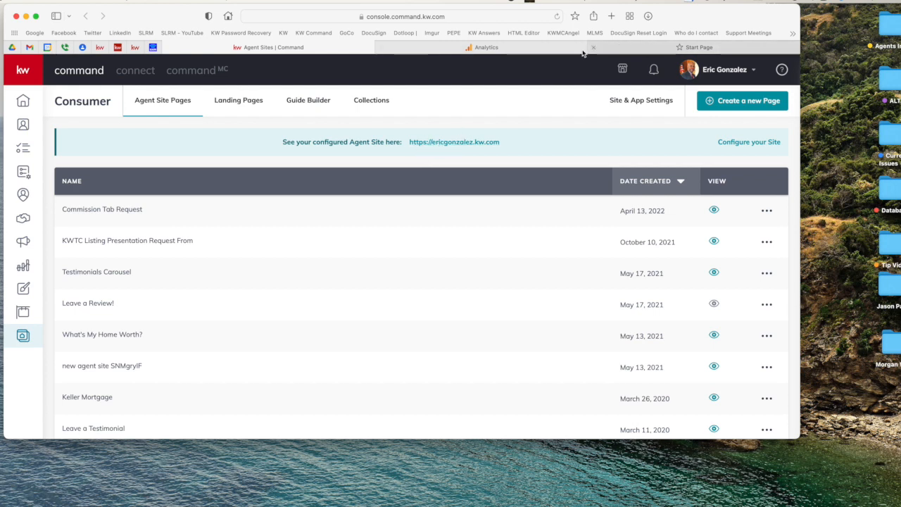
click(529, 51)
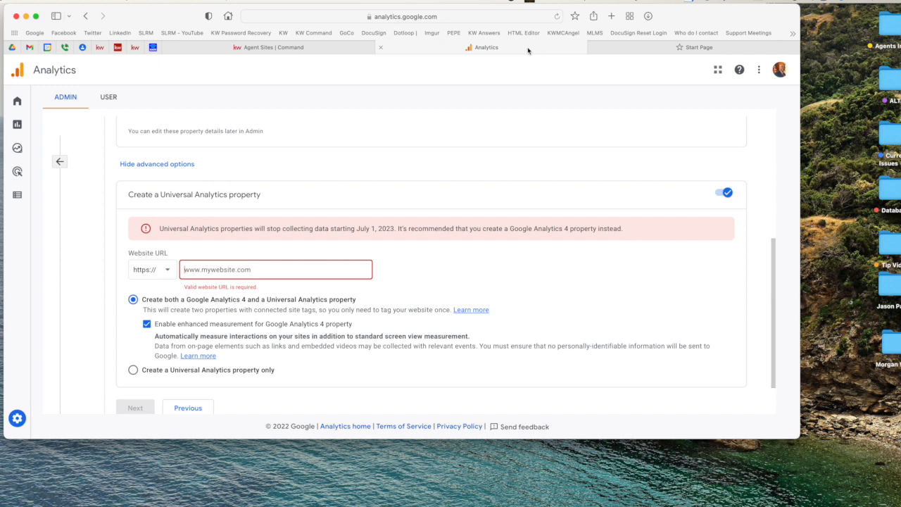
click(219, 270)
text(https://ericgonzalez.kw.com/)
key(BackSpace)
key(BackSpace)
key(BackSpace)
key(BackSpace)
key(BackSpace)
key(BackSpace)
key(BackSpace)
key(BackSpace)
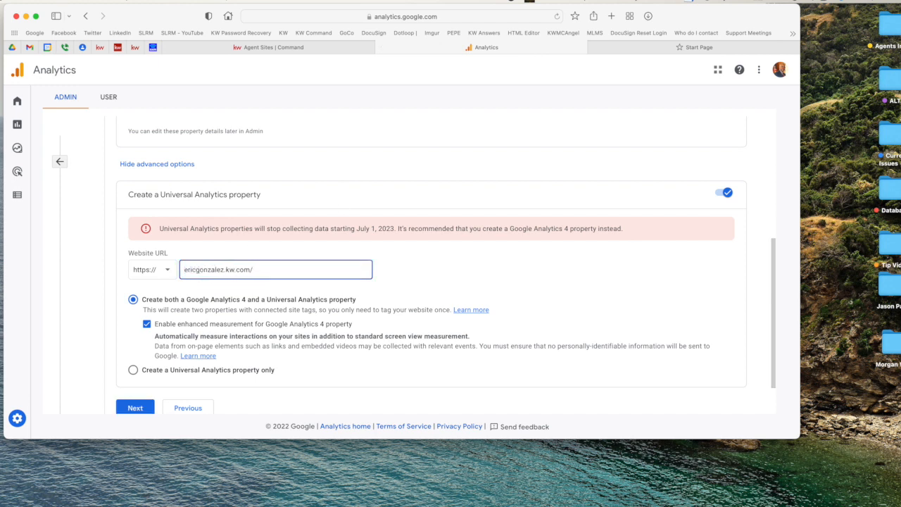
scroll(169, 310, down, 1)
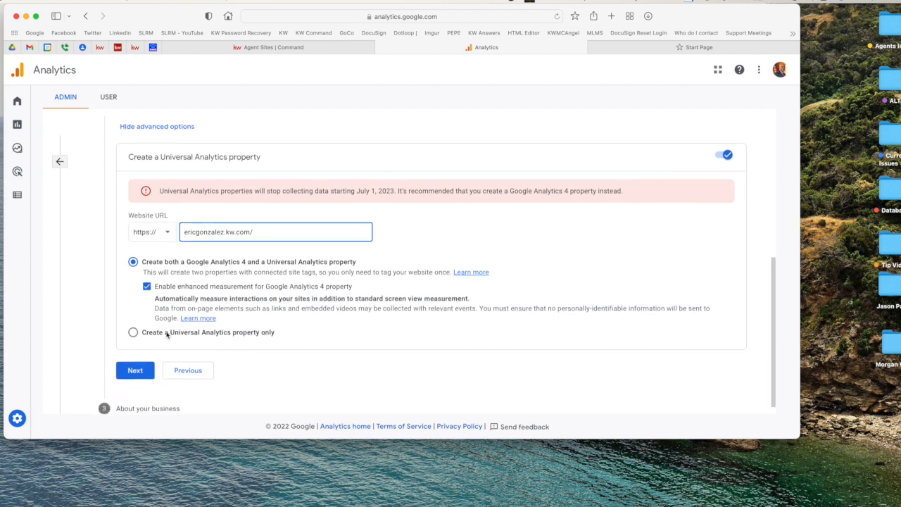
click(127, 375)
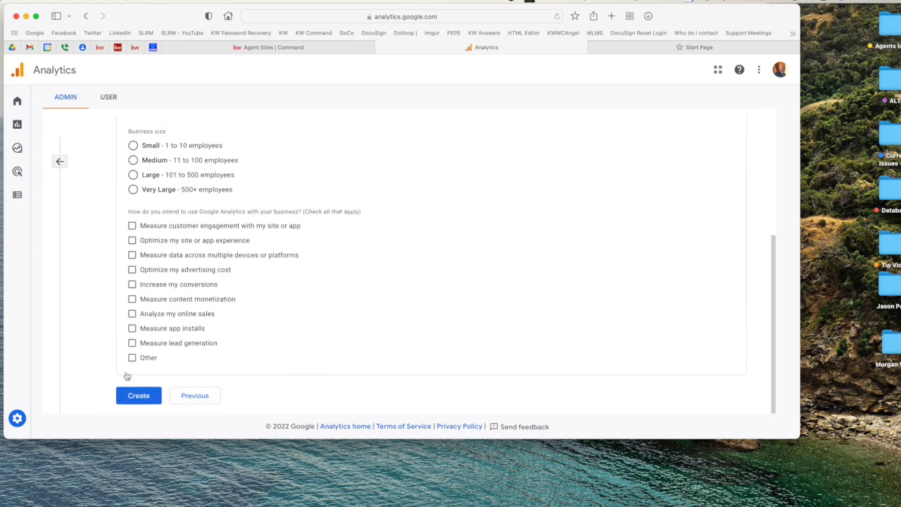
Step: Set the industry category to Real Estate and the business size to Small - 1 to 10 employees
click(166, 217)
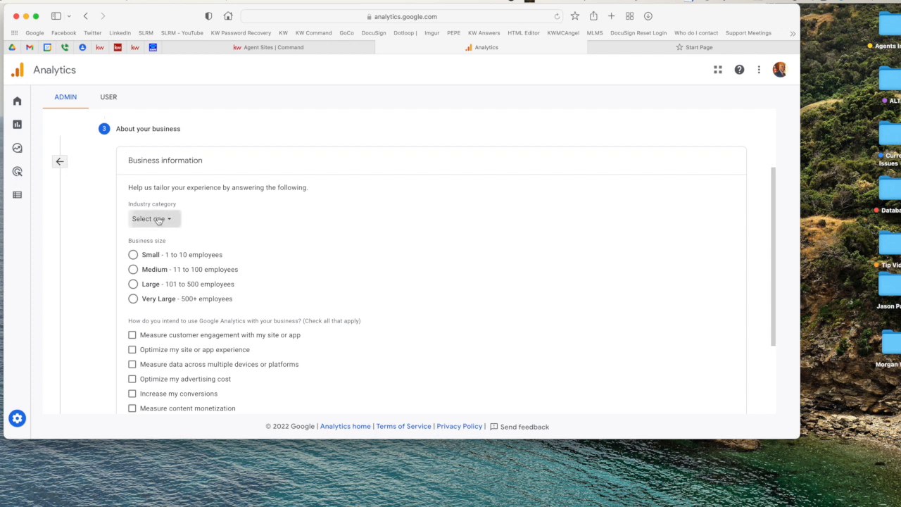
text(rea)
click(176, 261)
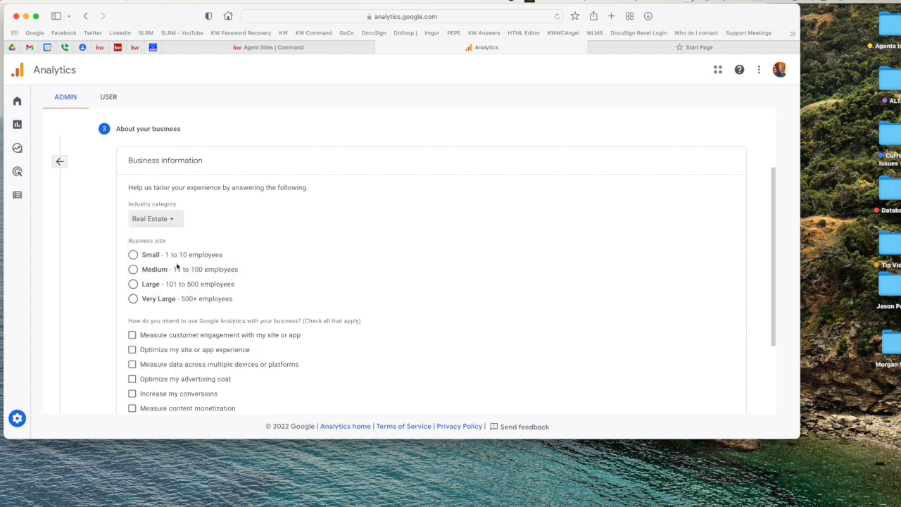
click(133, 254)
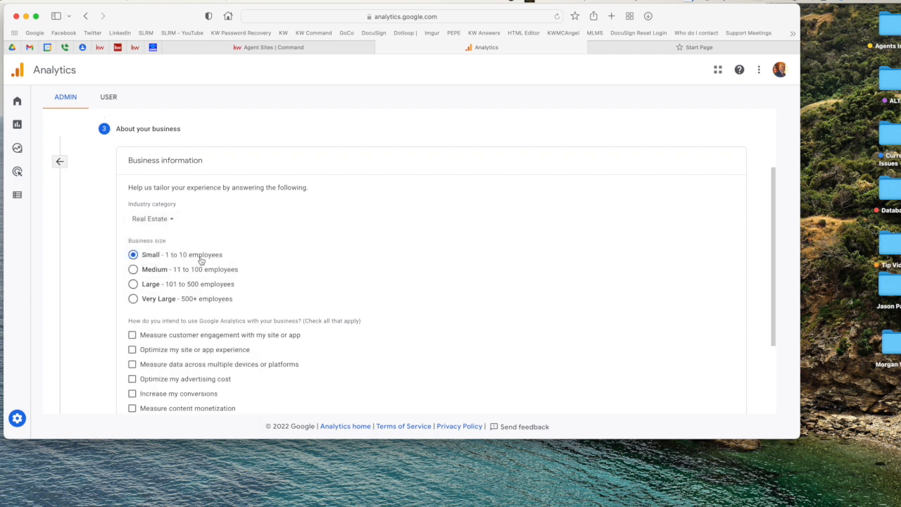
Step: Select every intended use of Google Analytics except Other, and submit the new account for creation
scroll(204, 259, down, 2)
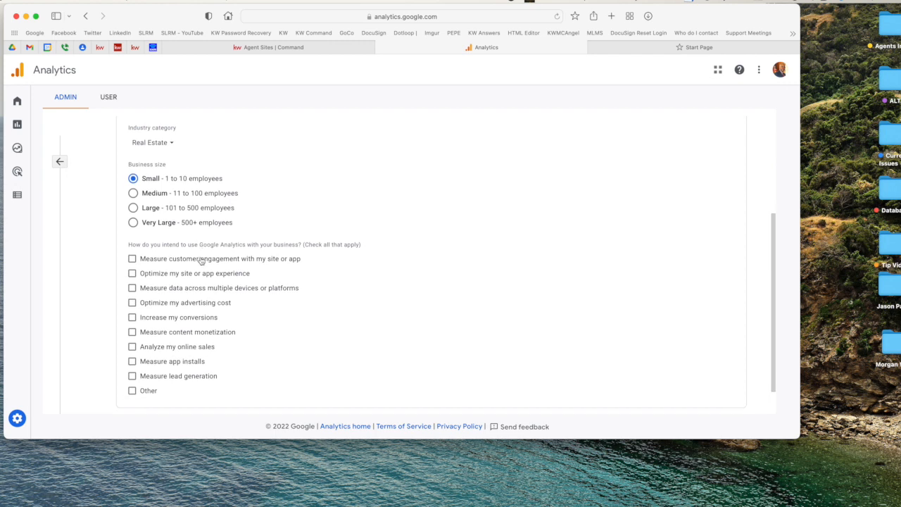
click(132, 259)
click(132, 273)
click(131, 288)
click(131, 303)
click(132, 317)
click(132, 332)
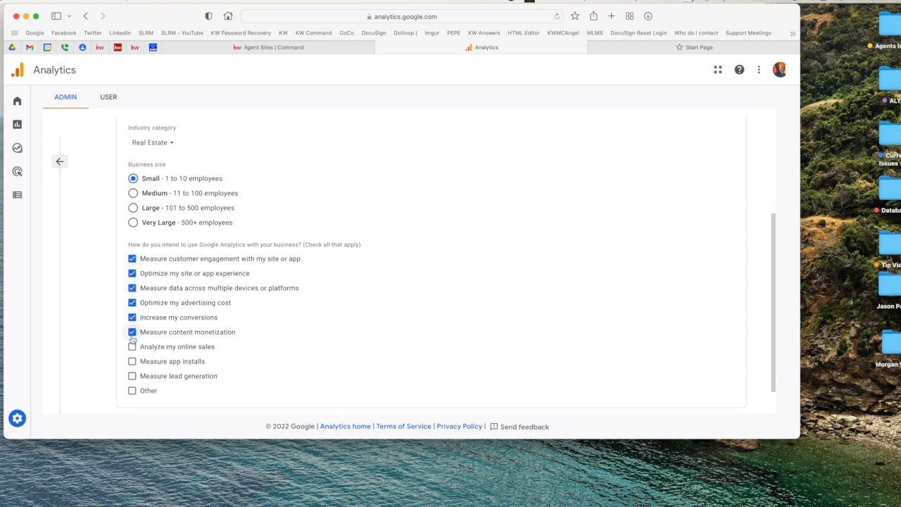
click(132, 346)
click(132, 361)
click(131, 376)
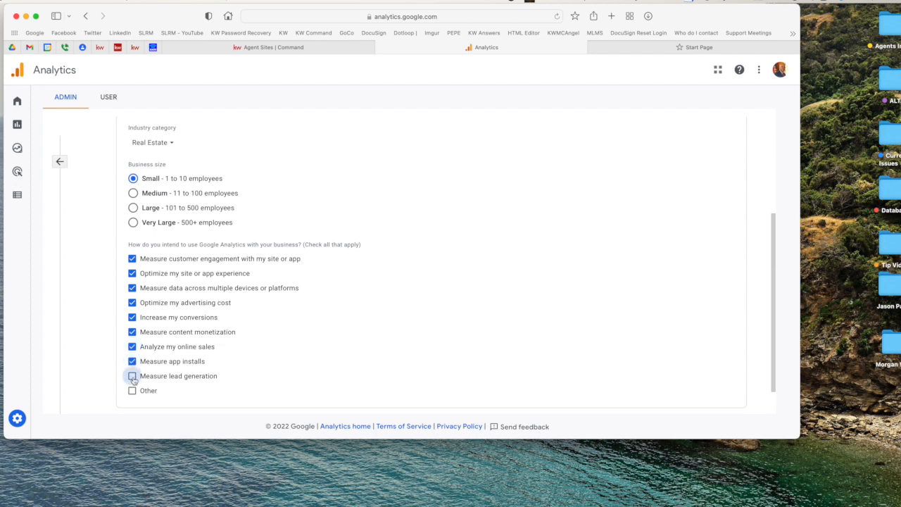
scroll(193, 376, down, 2)
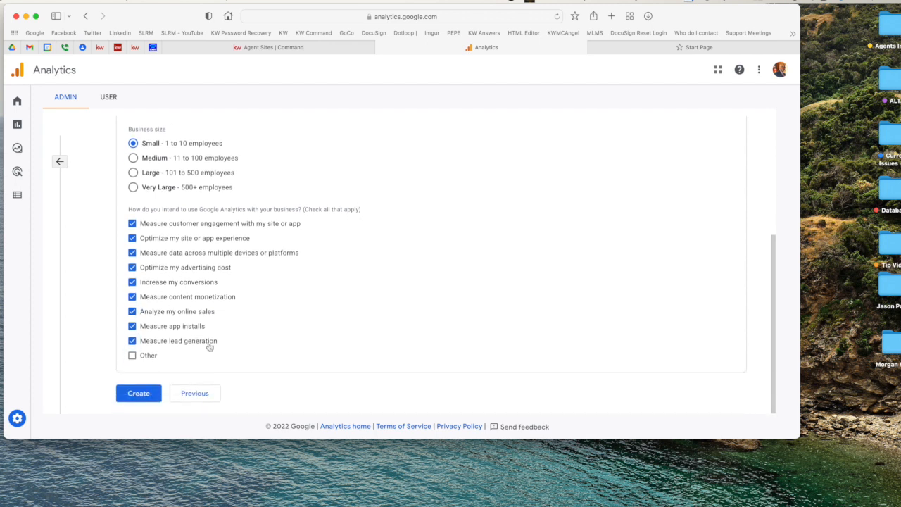
click(141, 394)
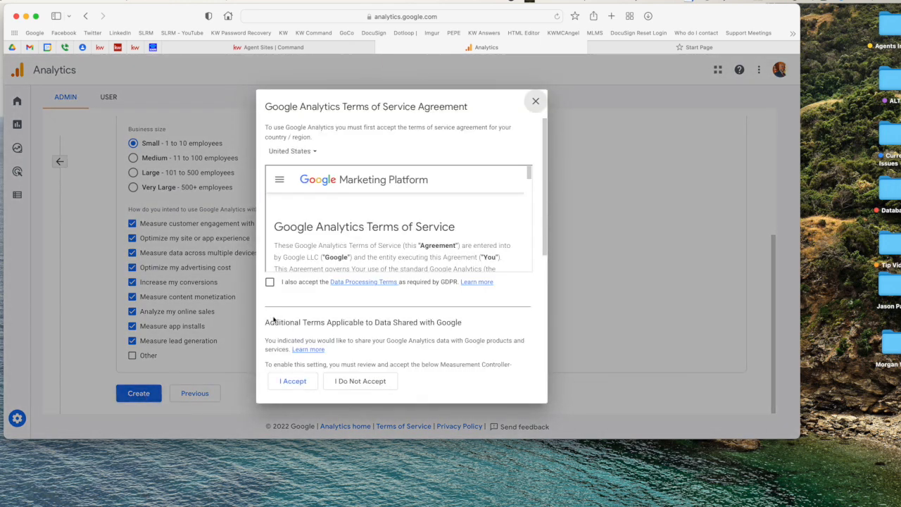
Step: Accept the Data Processing Terms, the Measurement Controller-Controller Data Protection Terms, and the Google Analytics Terms of Service Agreement
click(269, 282)
scroll(318, 324, down, 5)
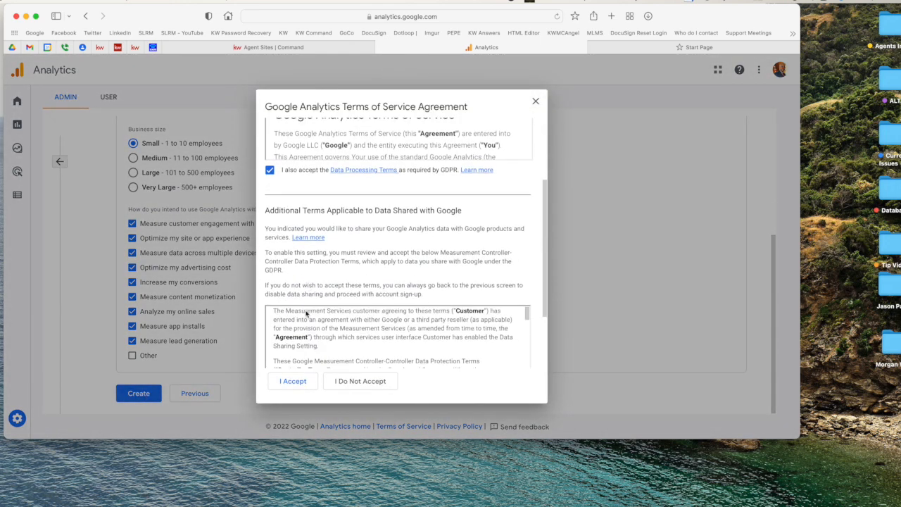
scroll(319, 325, down, 10)
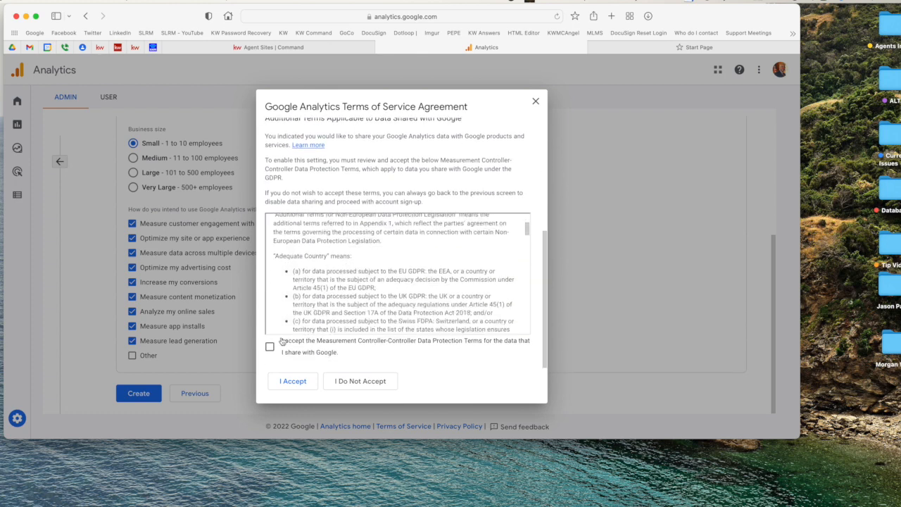
click(270, 348)
scroll(328, 274, down, 10)
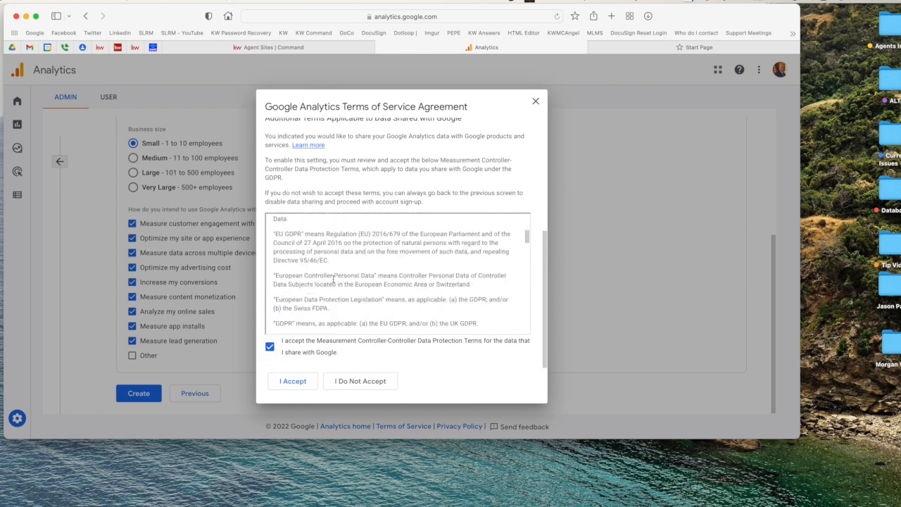
click(292, 381)
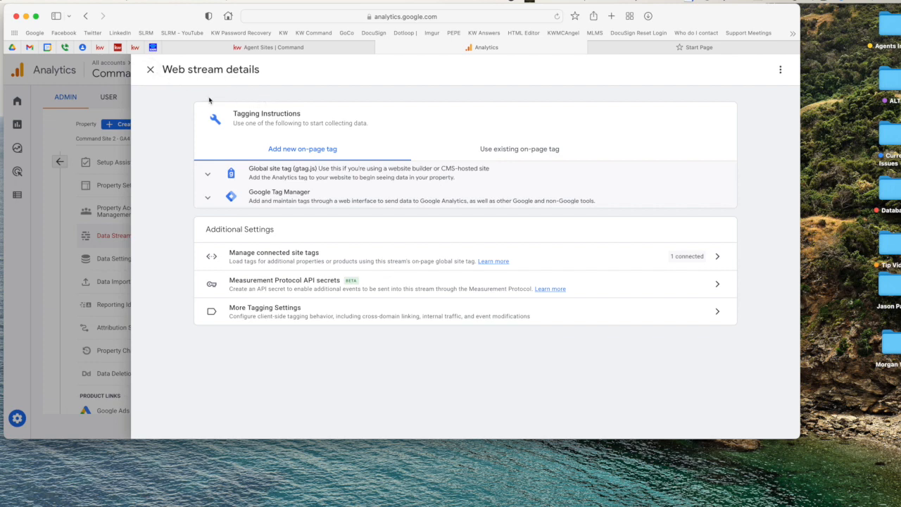
Step: Close the web stream details and switch from the GA4 property to the Command Site 2 property with the UA prefix
click(151, 69)
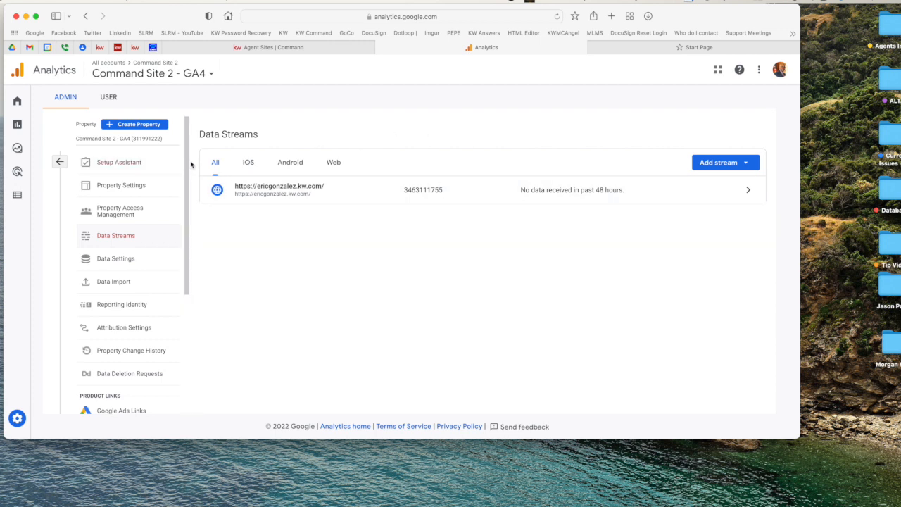
click(129, 141)
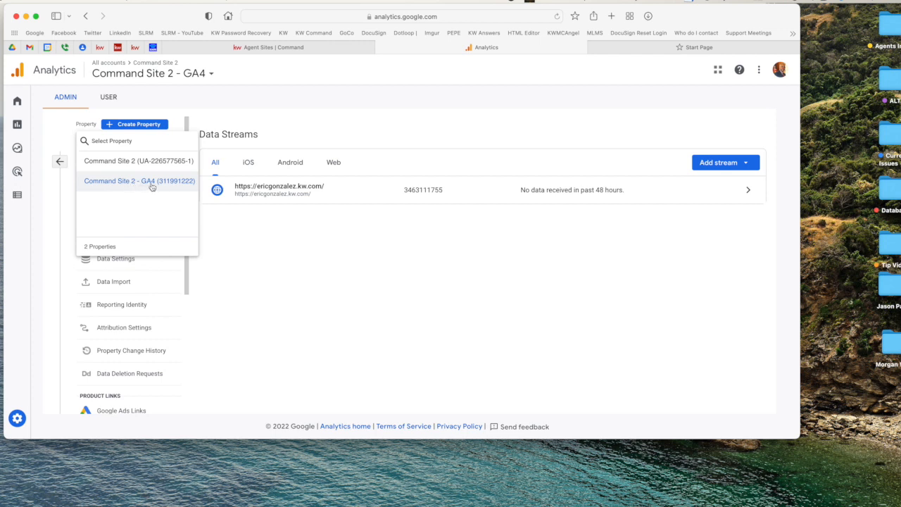
click(145, 162)
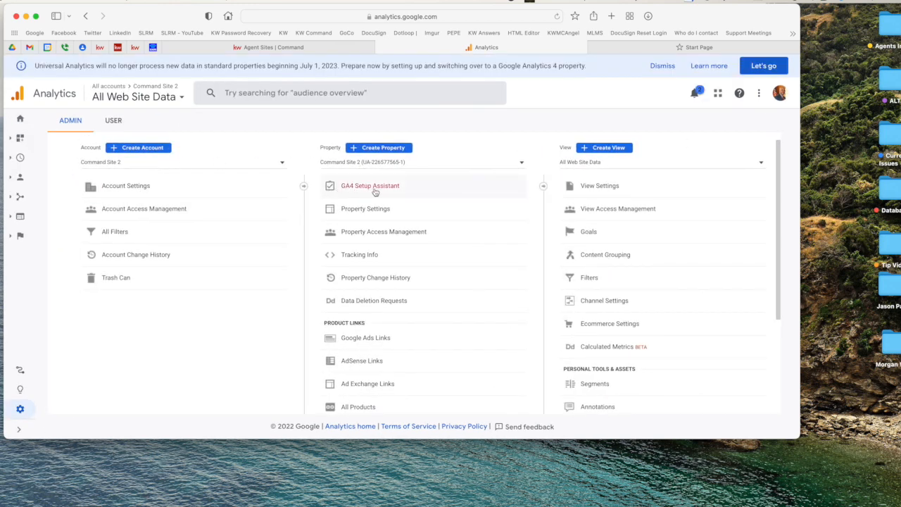
Step: Open the Tracking Code page under the property's Tracking Info and copy the Tracking ID
scroll(384, 198, down, 3)
scroll(386, 199, up, 1)
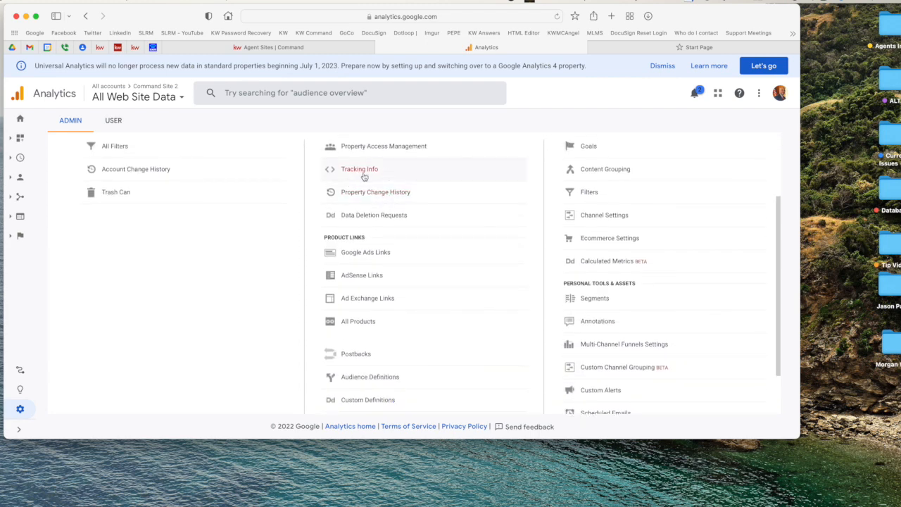
click(364, 172)
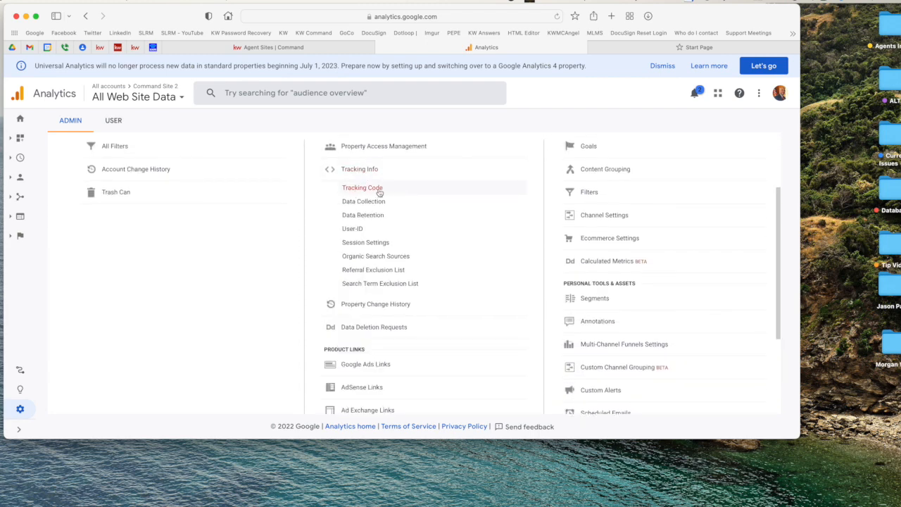
click(378, 189)
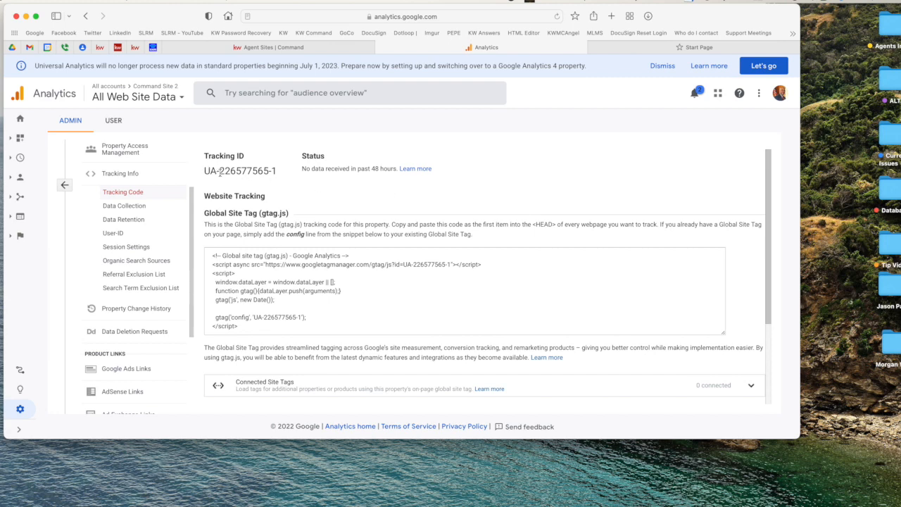
drag(205, 172, 275, 171)
right_click(268, 172)
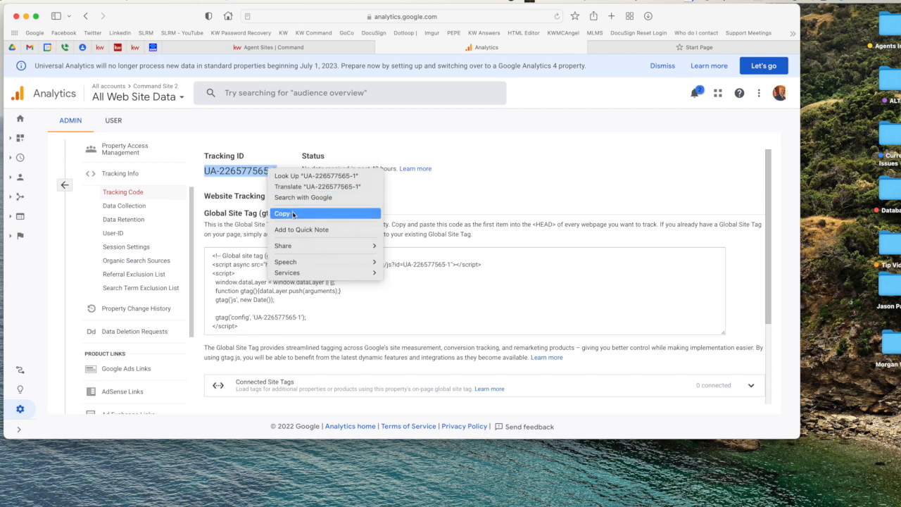
click(291, 214)
Step: Switch to the KW Command Marketing Profile settings, paste the copied ID as the Google Analytics Tracking ID, save, and review the saved profile
click(102, 48)
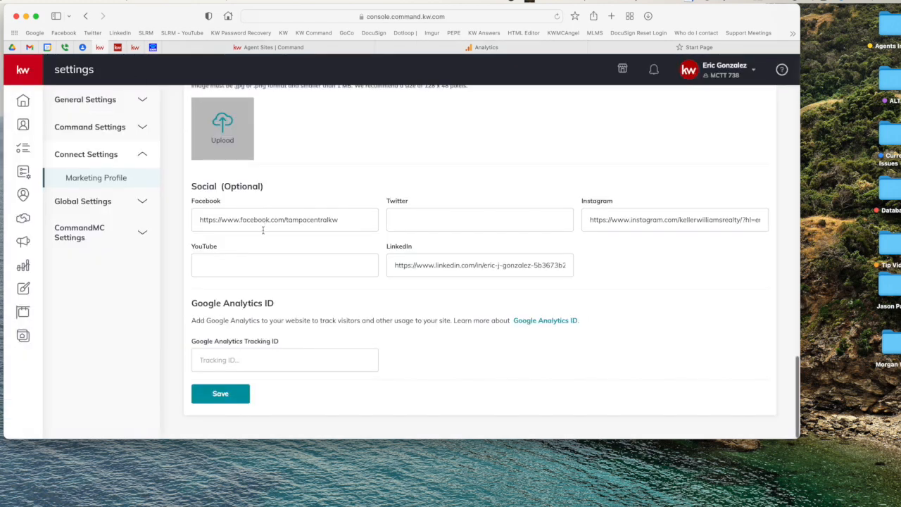
click(244, 360)
key(cmd+v)
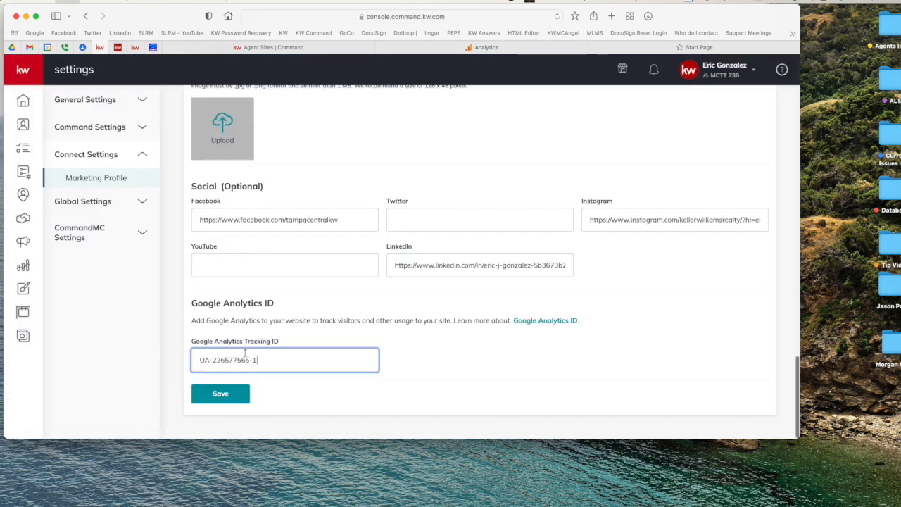
click(218, 393)
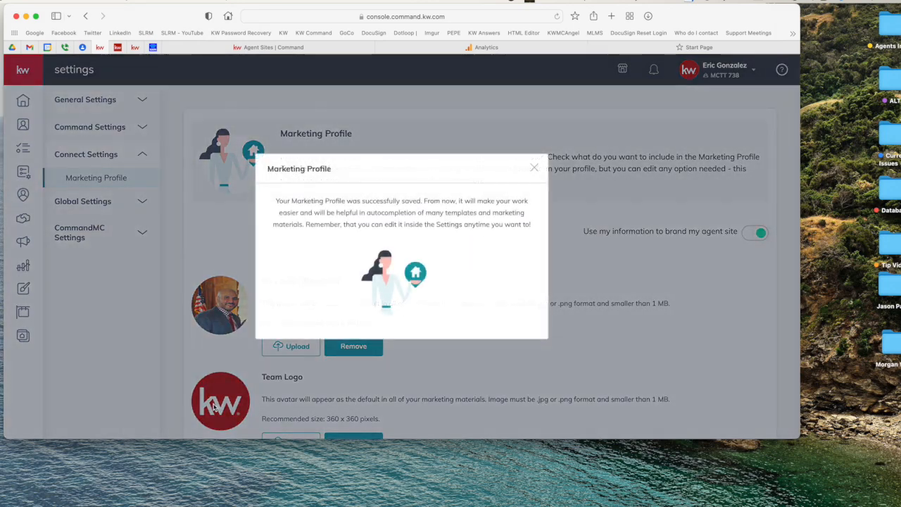
click(533, 169)
scroll(507, 245, down, 3)
scroll(507, 245, down, 10)
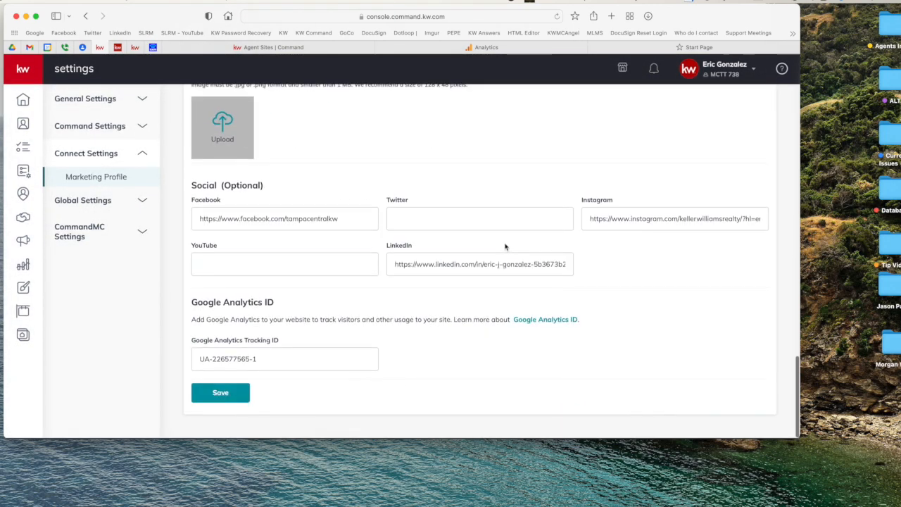
scroll(303, 278, up, 15)
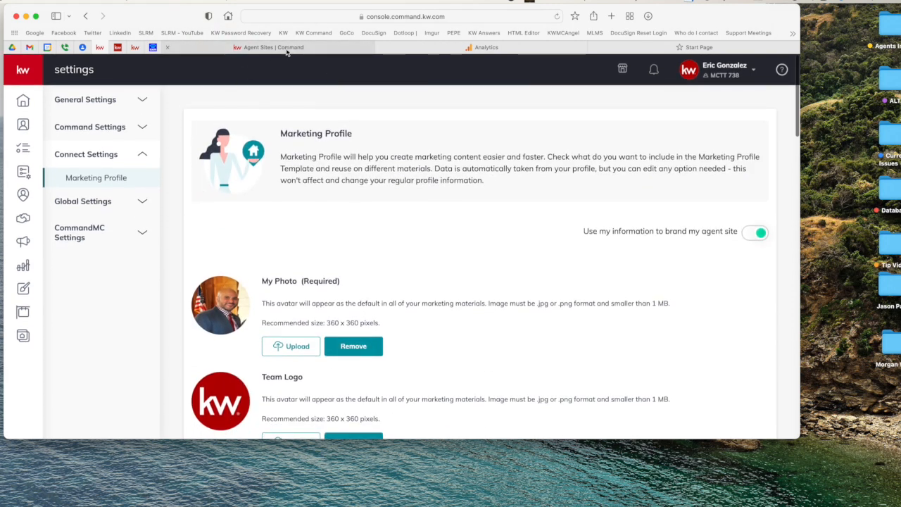
Step: Return to Google Analytics and go back from the Tracking Code page to the Admin overview of account, property and view
click(436, 48)
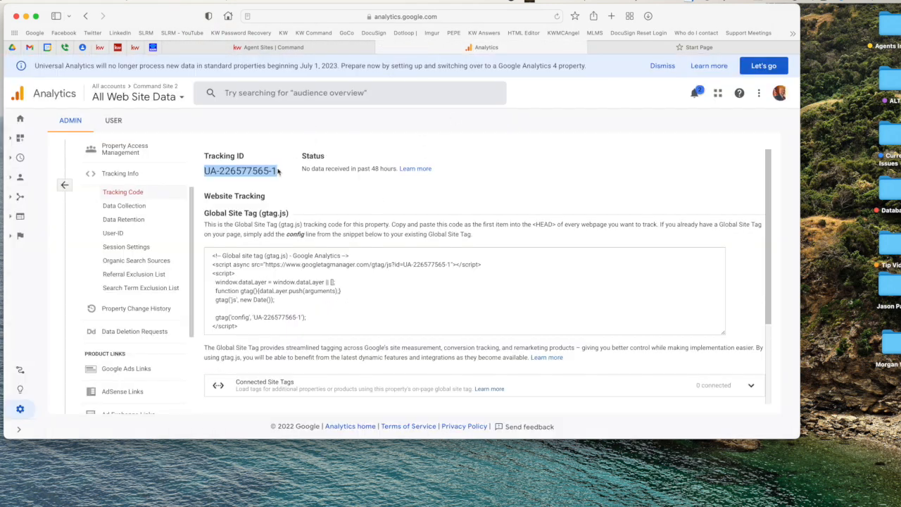
scroll(169, 211, up, 3)
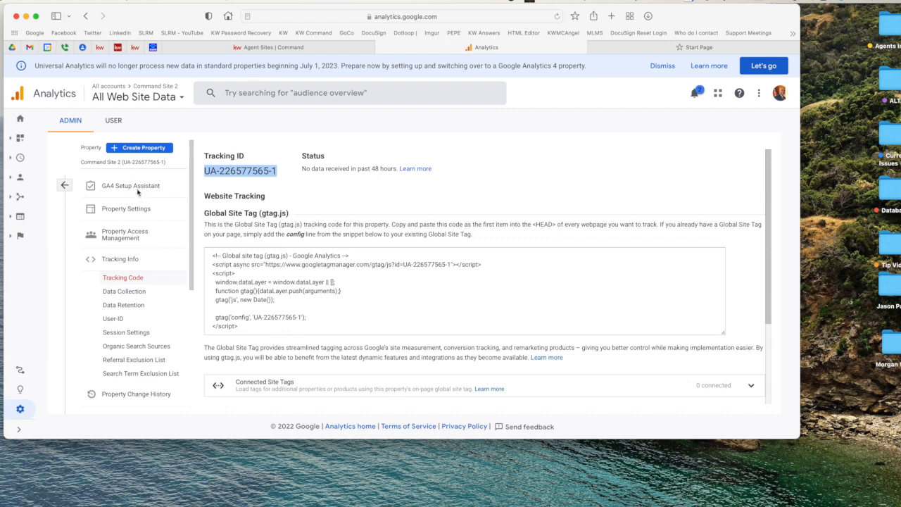
click(65, 186)
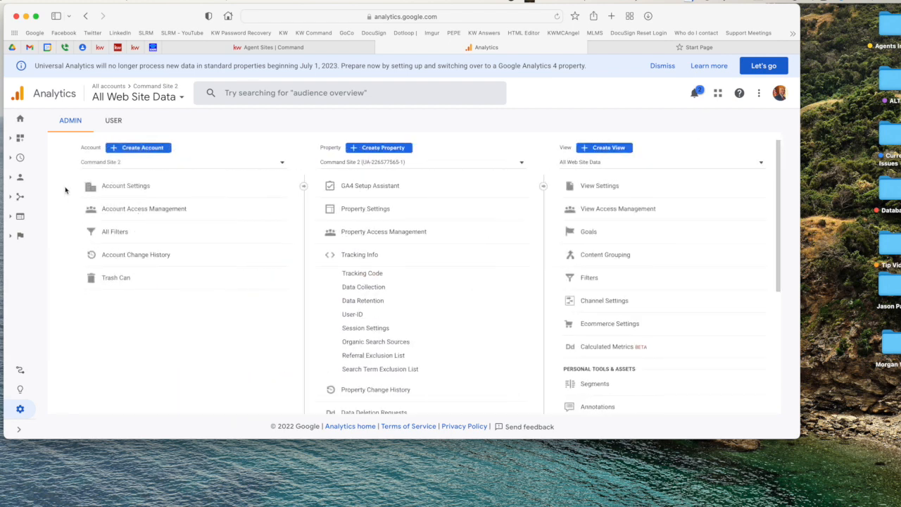